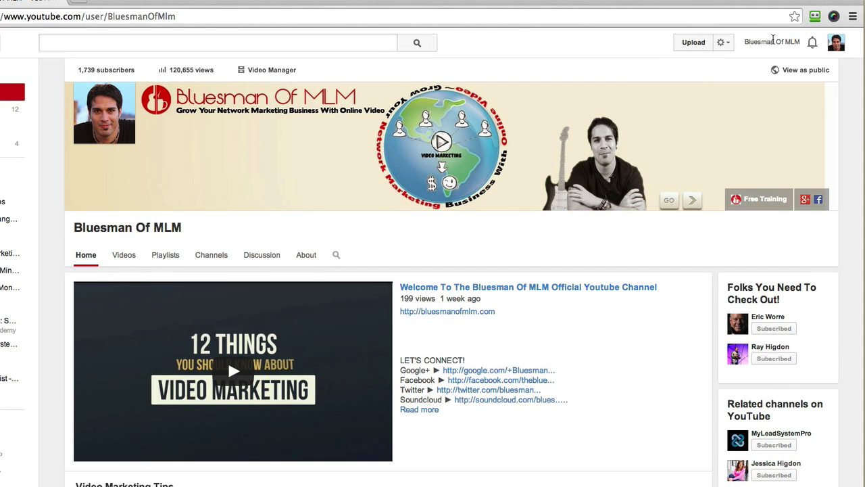
# Step: Open the Annotations editor for 'Free Background Music For Videos | Tutorial Thursday' through Video Manager
pyautogui.click(772, 41)
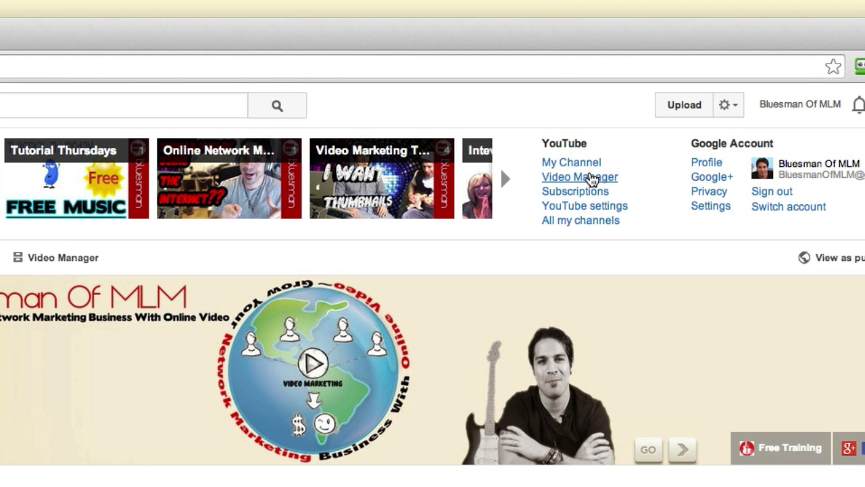
pyautogui.click(597, 179)
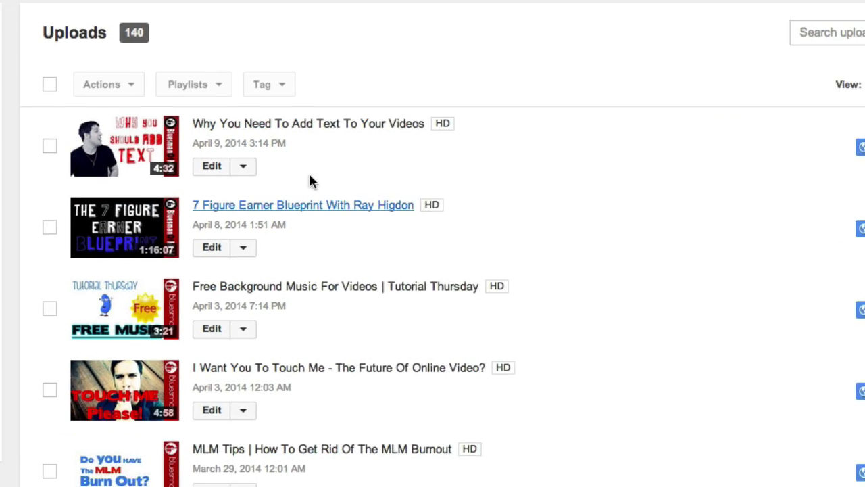
pyautogui.click(221, 324)
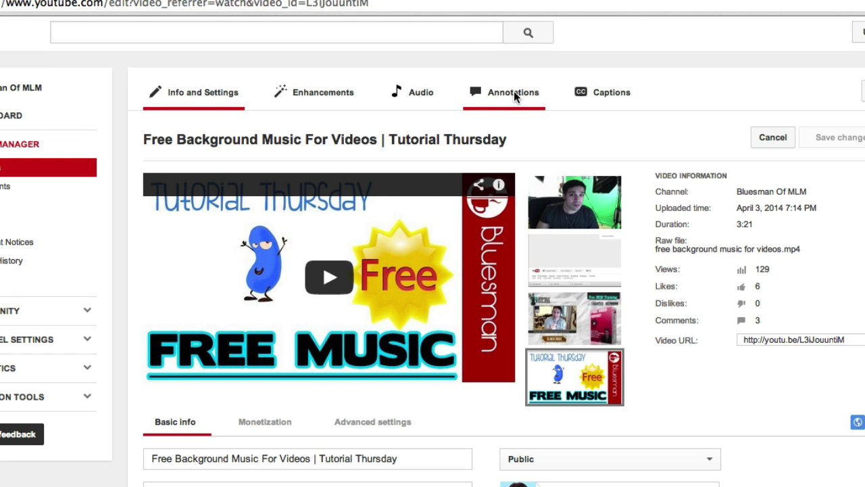
pyautogui.click(514, 93)
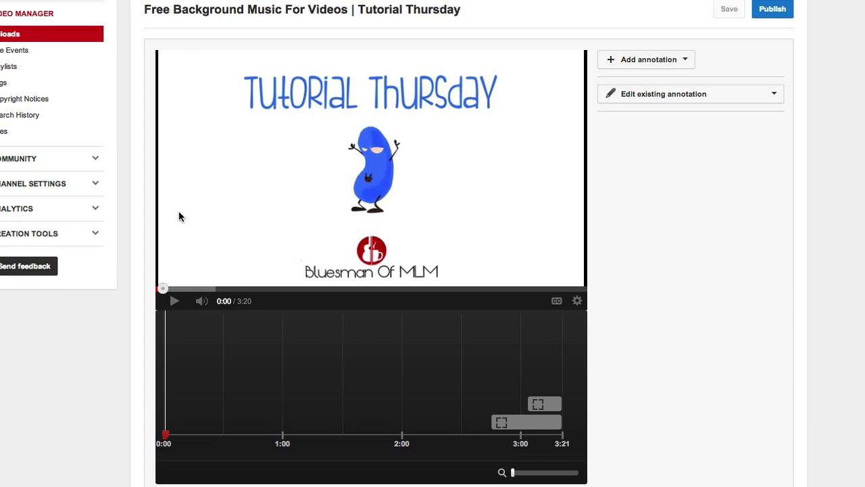
# Step: Add a Title annotation reading 'This is a text' at the video's start
pyautogui.click(167, 400)
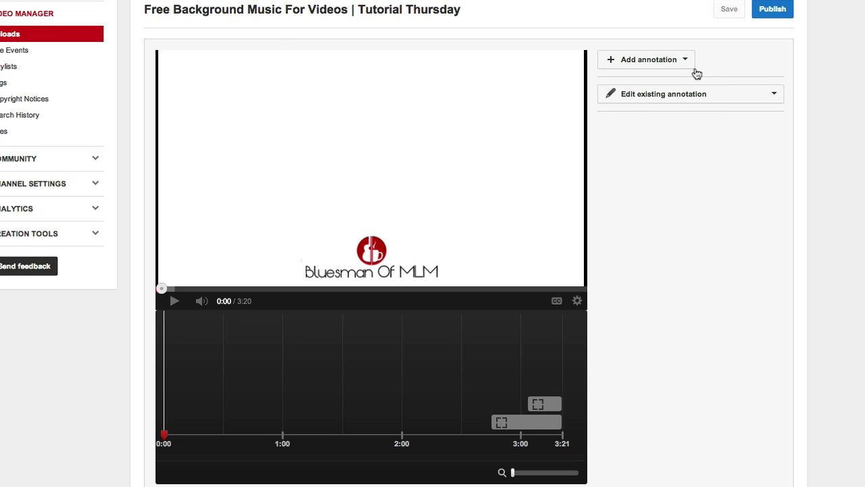
pyautogui.click(637, 64)
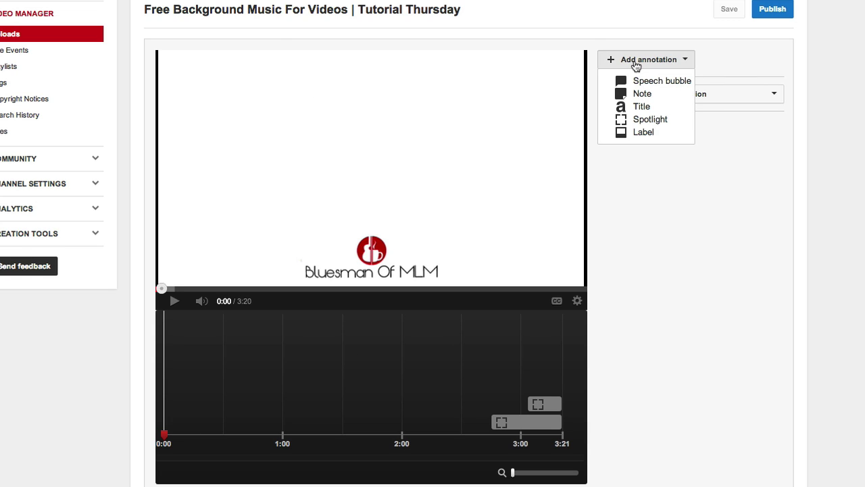
pyautogui.click(653, 110)
pyautogui.moveTo(389, 108); pyautogui.dragTo(398, 101)
pyautogui.click(613, 147)
pyautogui.write('Thi')
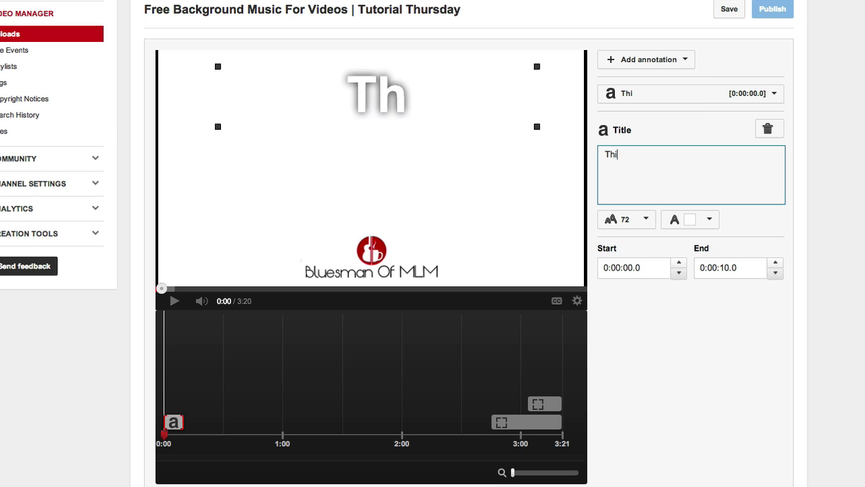
pyautogui.write('s is a text')
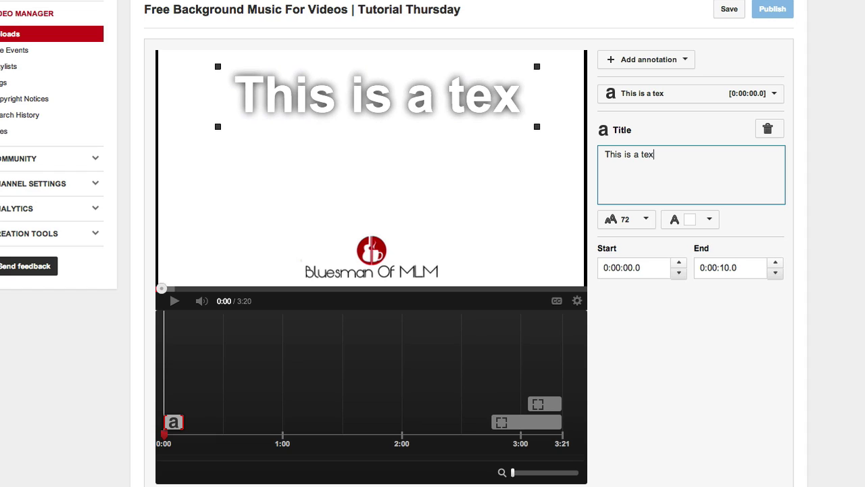
# Step: Set the title text to size 100 and colour black
pyautogui.click(647, 220)
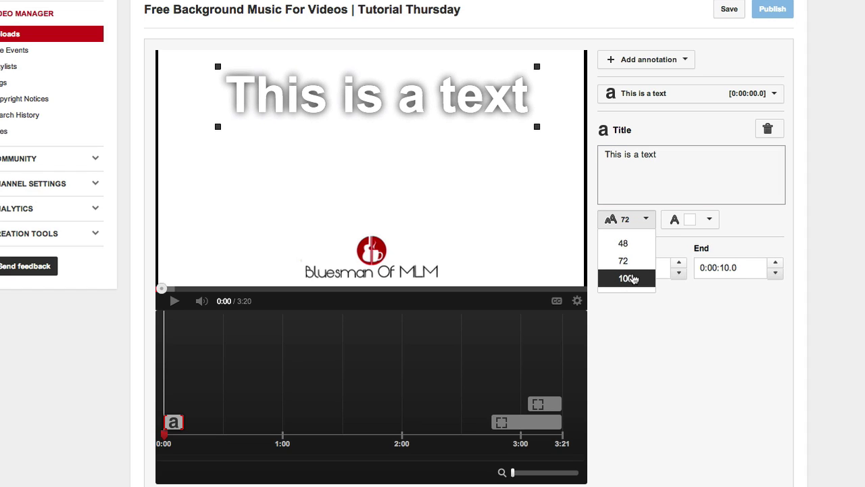
pyautogui.click(628, 277)
pyautogui.click(700, 220)
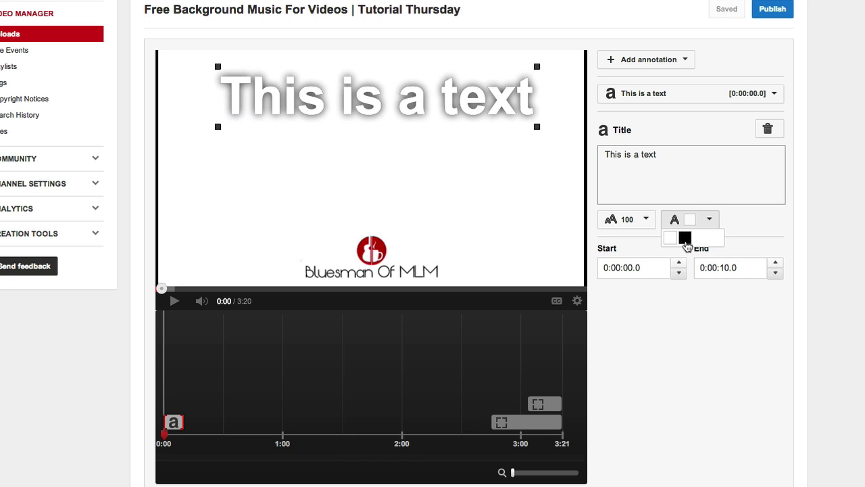
pyautogui.click(685, 238)
# Step: Position the title across the top of the video and extend its end to 0:00:11.2
pyautogui.moveTo(423, 114); pyautogui.dragTo(414, 99)
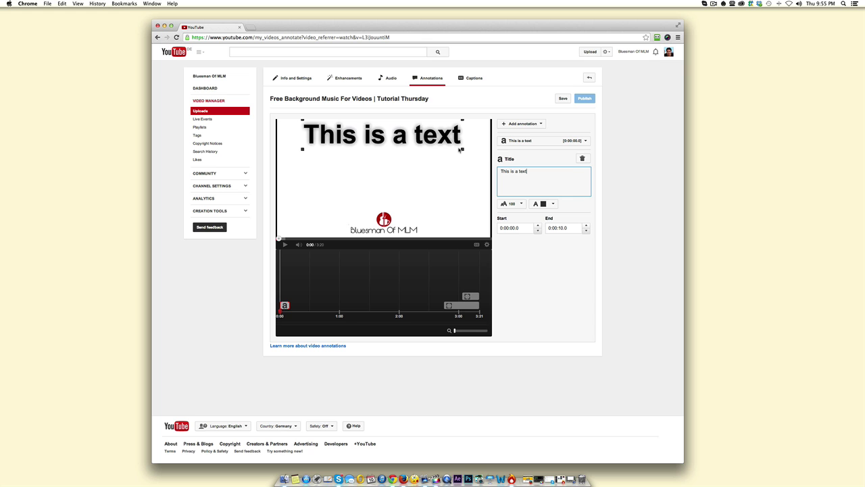
pyautogui.scroll(-1, 463, 161)
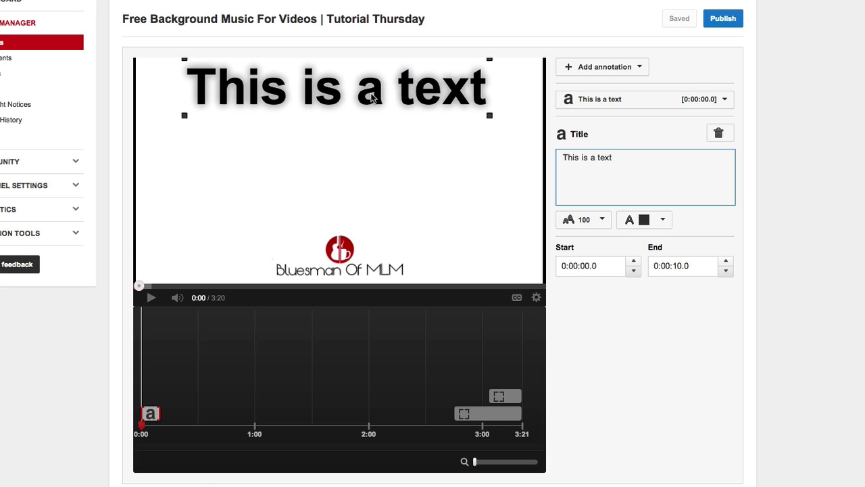
pyautogui.moveTo(371, 99)
pyautogui.mouseDown()
pyautogui.moveTo(371, 106)
pyautogui.moveTo(374, 95)
pyautogui.moveTo(365, 94)
pyautogui.mouseUp()
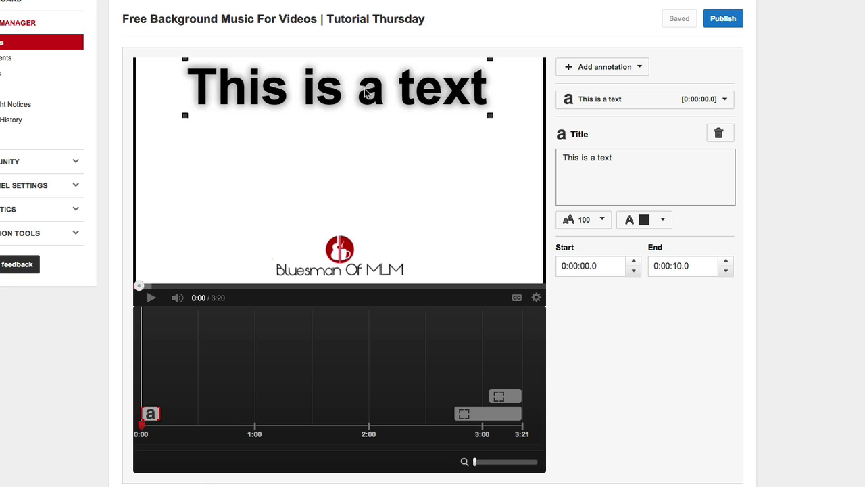
pyautogui.moveTo(159, 414); pyautogui.dragTo(162, 415)
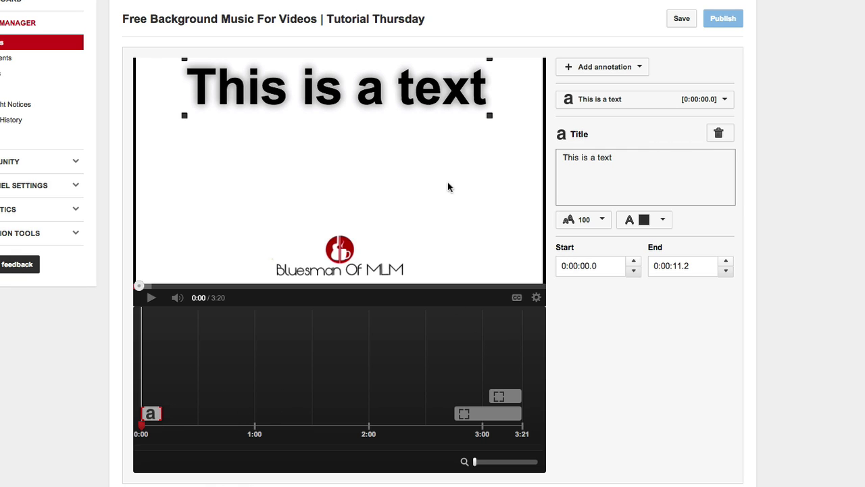
# Step: Add a speech bubble reading 'Hello' beside the mascot
pyautogui.click(421, 140)
pyautogui.click(381, 169)
pyautogui.click(616, 71)
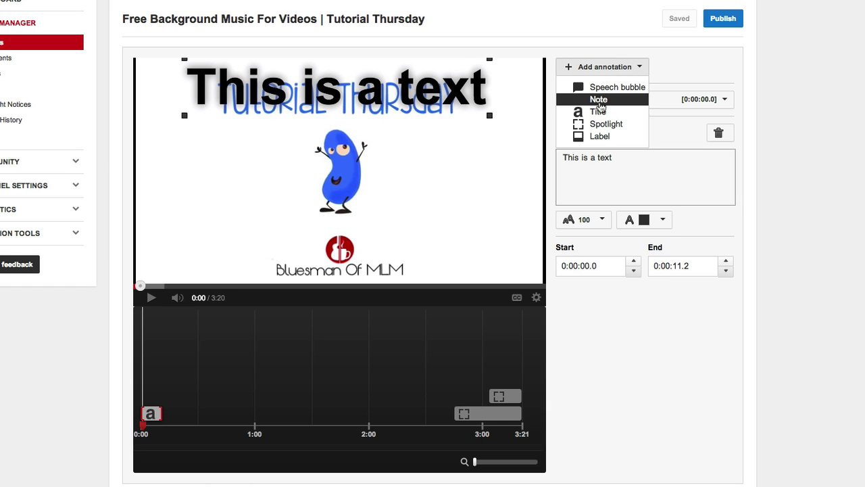
pyautogui.click(608, 87)
pyautogui.moveTo(218, 117)
pyautogui.mouseDown()
pyautogui.moveTo(218, 164)
pyautogui.moveTo(295, 184)
pyautogui.mouseUp()
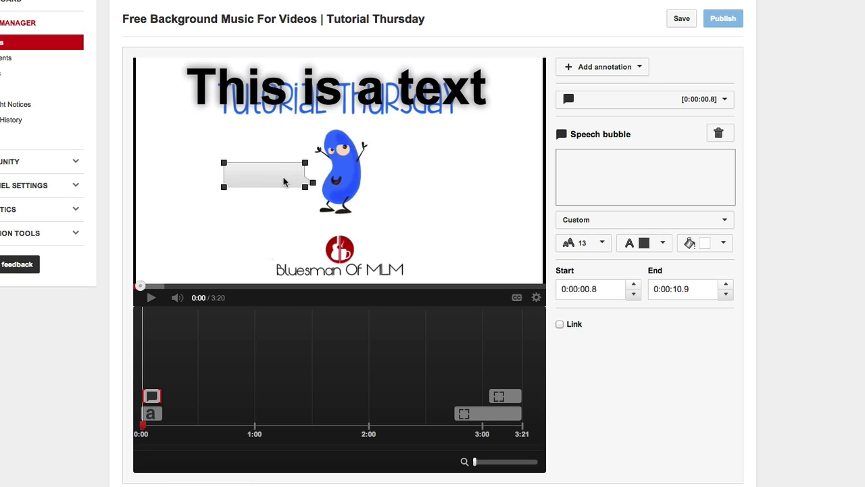
pyautogui.click(580, 168)
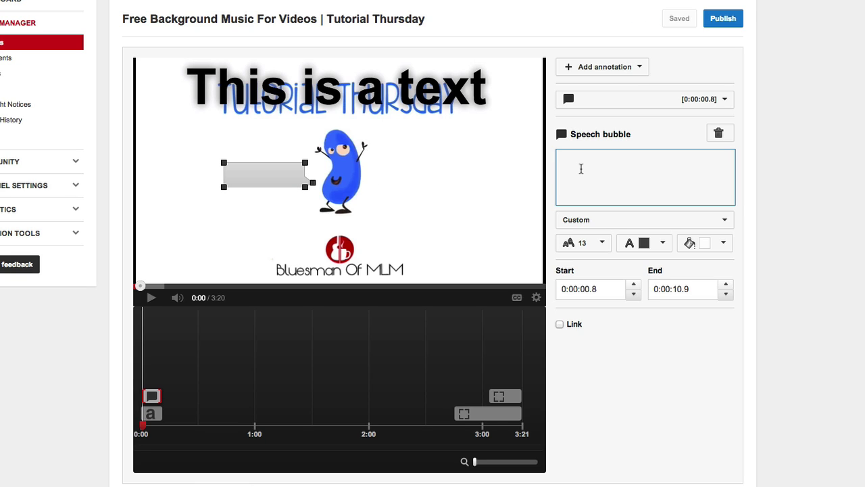
pyautogui.write('Hello')
# Step: Make the Hello bubble text size 28 and white
pyautogui.click(600, 242)
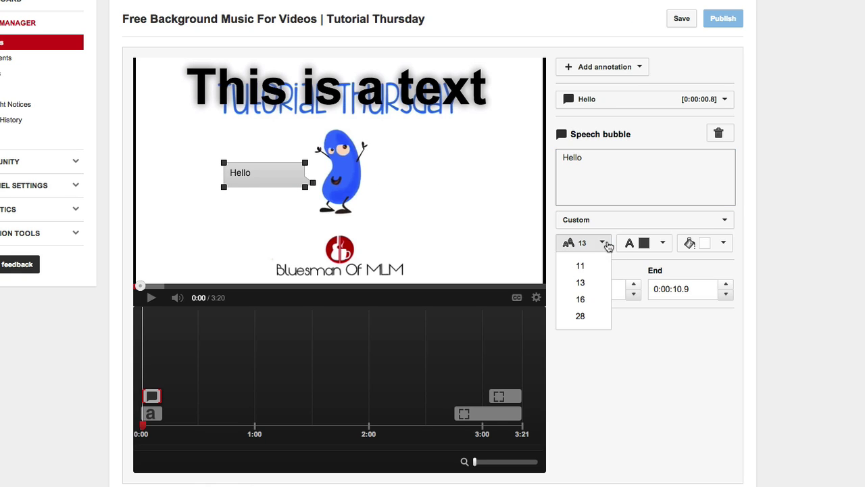
pyautogui.click(585, 317)
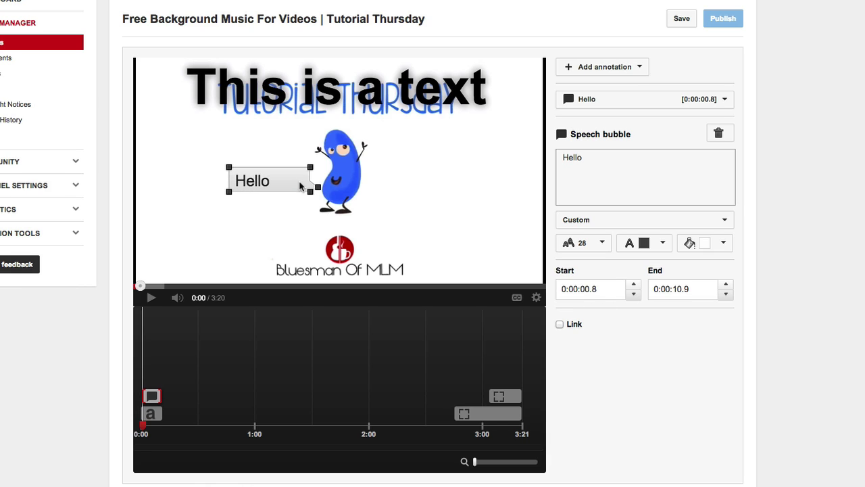
pyautogui.click(663, 244)
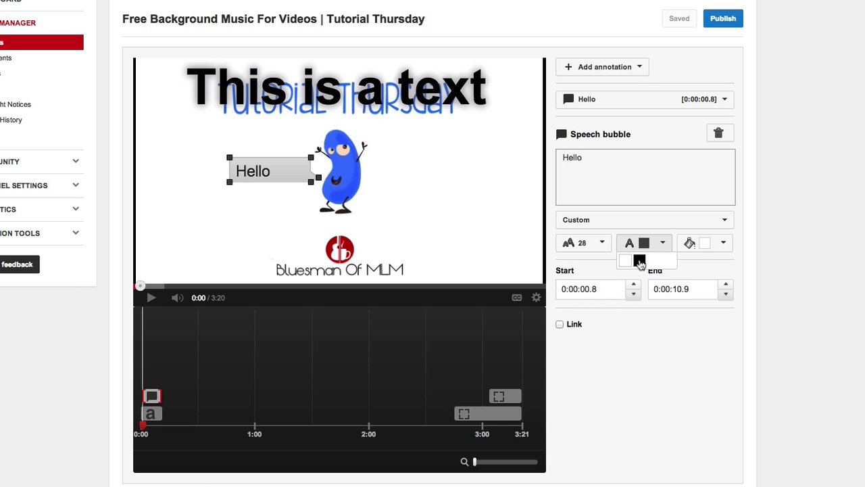
pyautogui.click(625, 263)
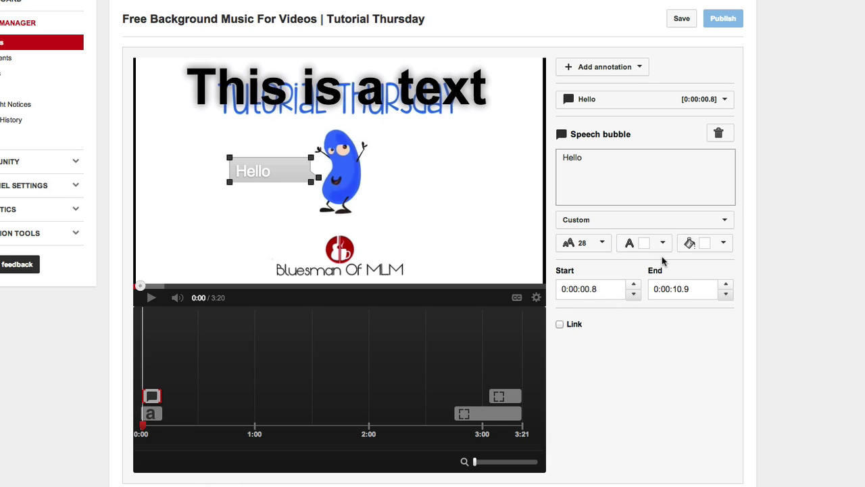
# Step: Fill the Hello bubble light yellow and preview it on the video
pyautogui.click(723, 243)
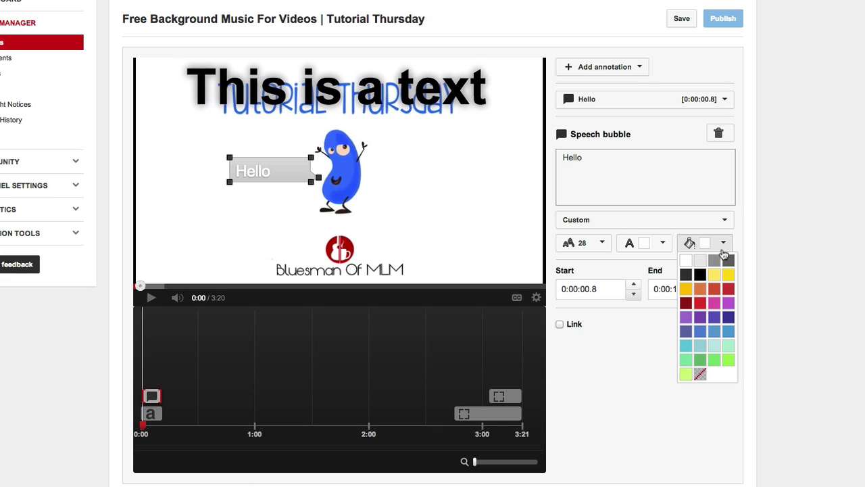
pyautogui.click(687, 305)
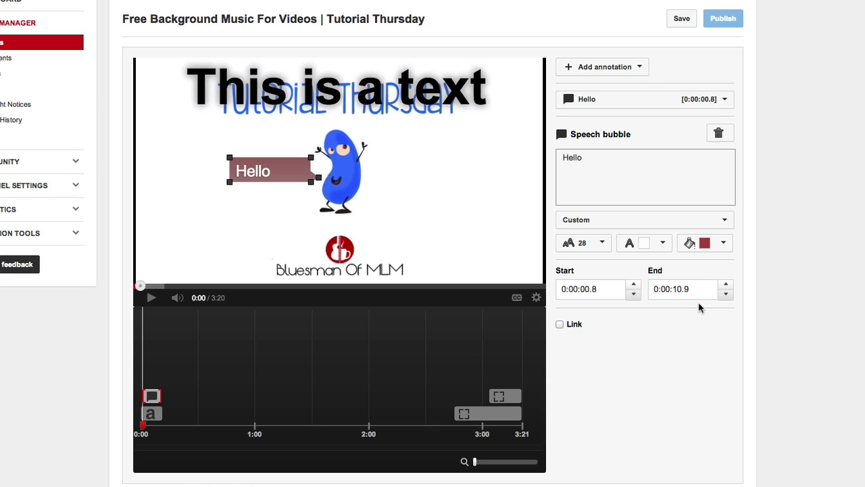
pyautogui.click(723, 243)
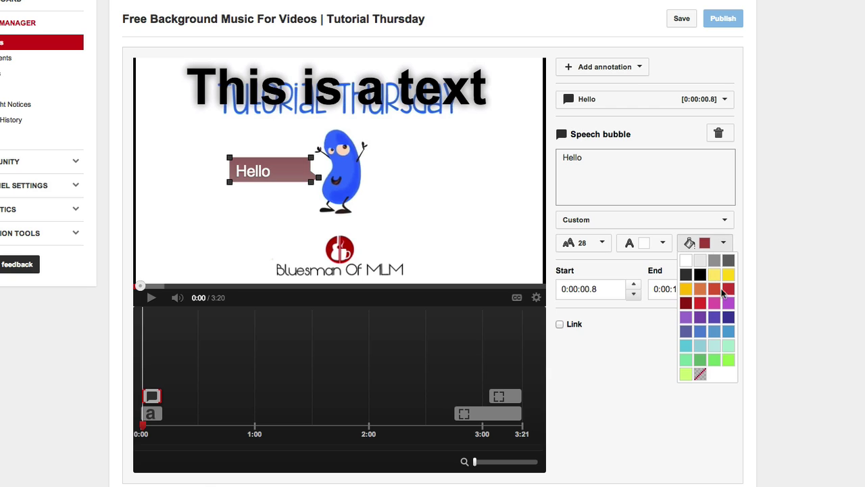
pyautogui.click(715, 282)
pyautogui.click(282, 193)
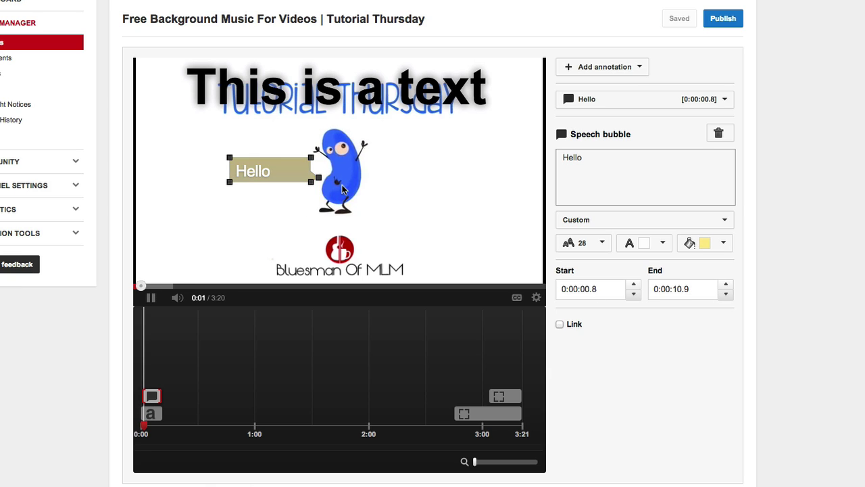
pyautogui.click(286, 197)
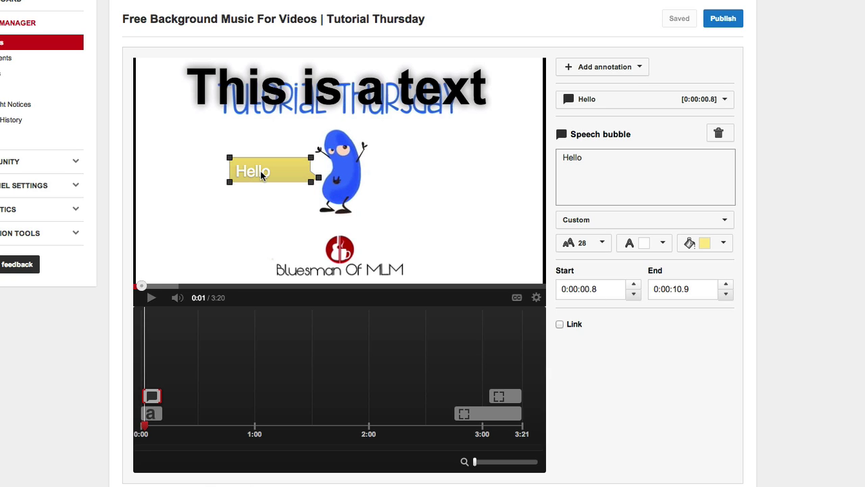
pyautogui.click(604, 66)
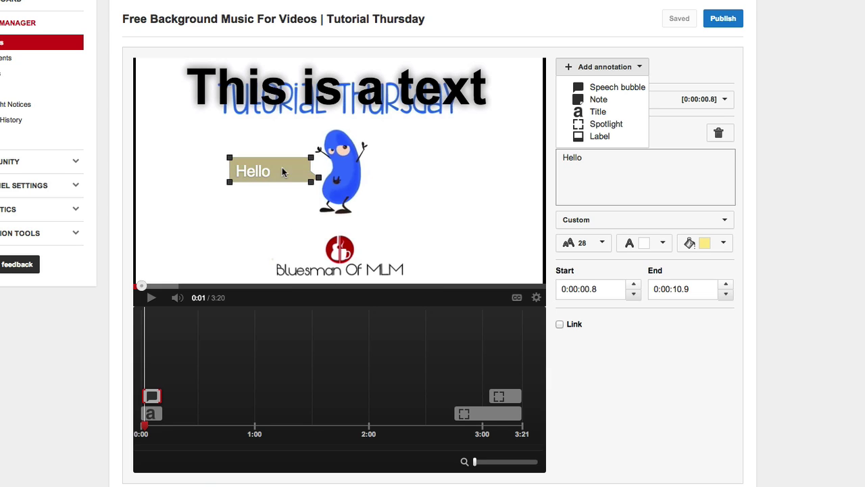
# Step: Tick Link on the Hello bubble, check the link type, and publish the annotations
pyautogui.click(560, 324)
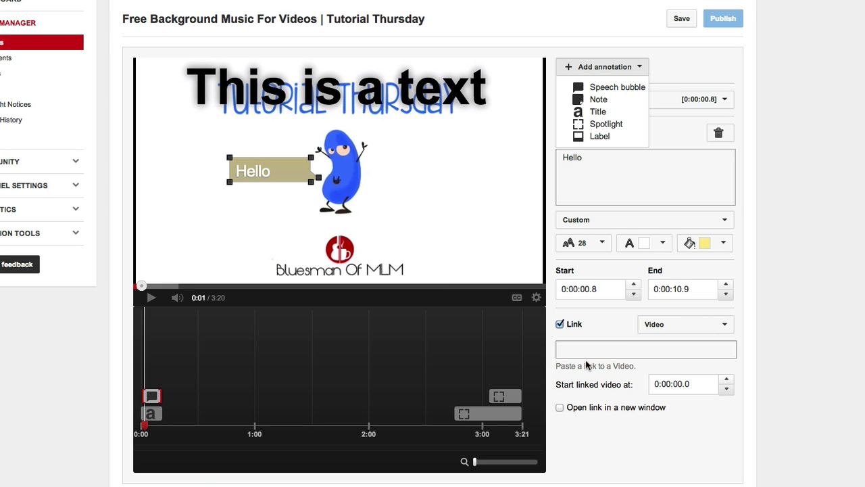
pyautogui.click(688, 331)
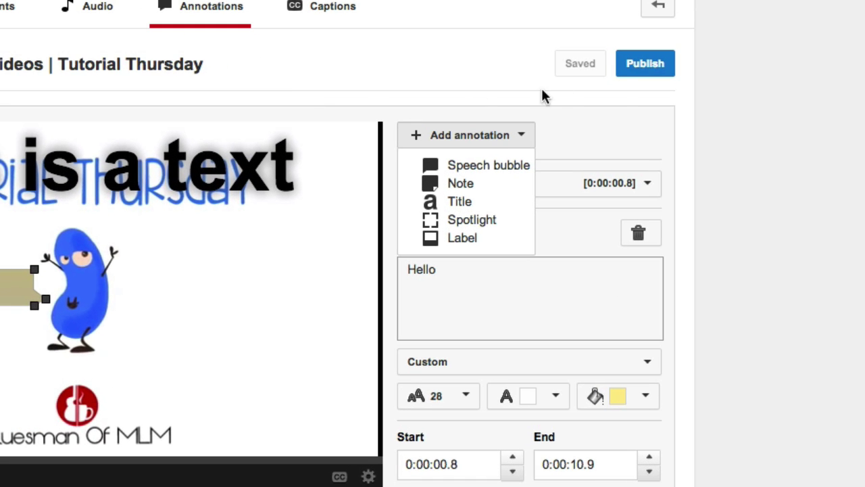
pyautogui.click(645, 63)
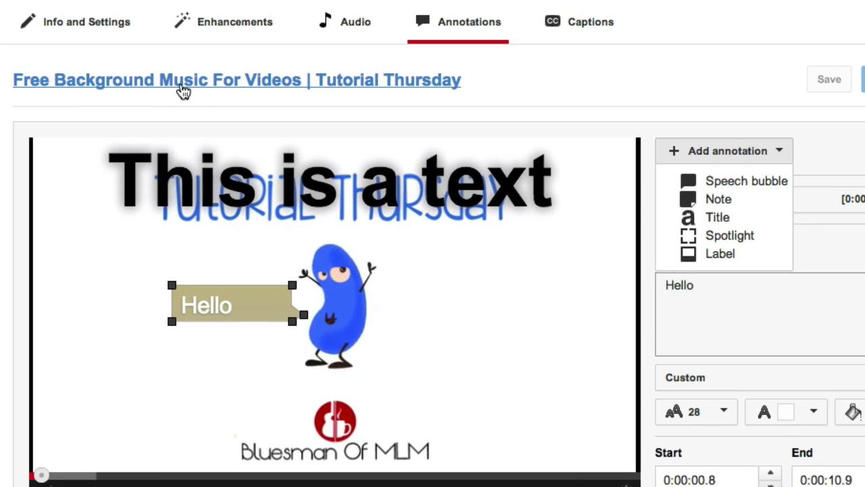
# Step: Open the video's watch page and play it to check the title and Hello bubble
pyautogui.click(180, 90)
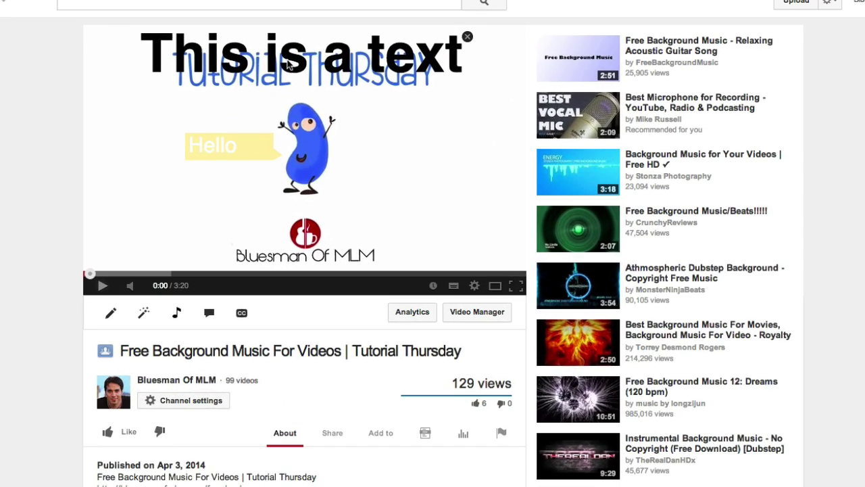
pyautogui.click(230, 102)
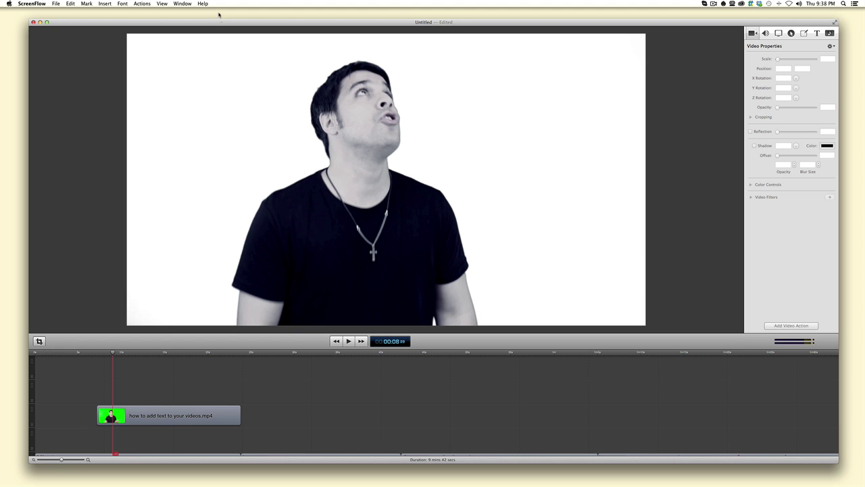
# Step: Move the ScreenFlow playhead to about 00:08 in the clip
pyautogui.moveTo(217, 24); pyautogui.dragTo(212, 21)
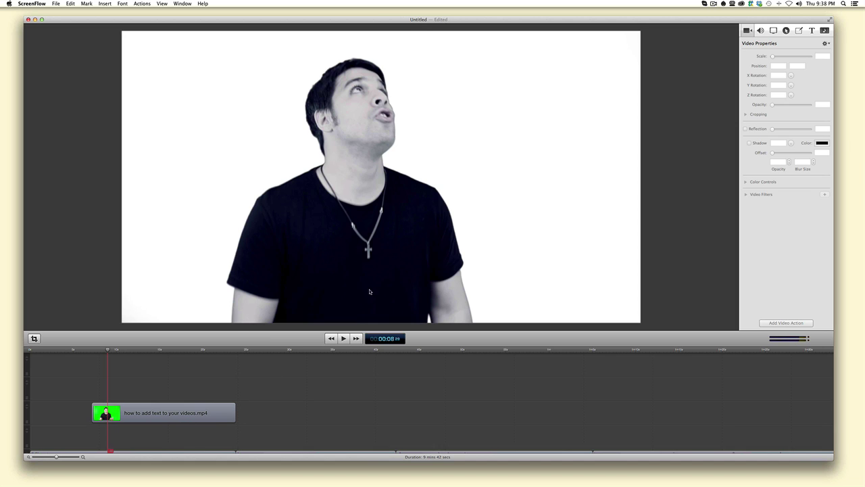
pyautogui.click(105, 349)
pyautogui.moveTo(104, 351); pyautogui.dragTo(106, 351)
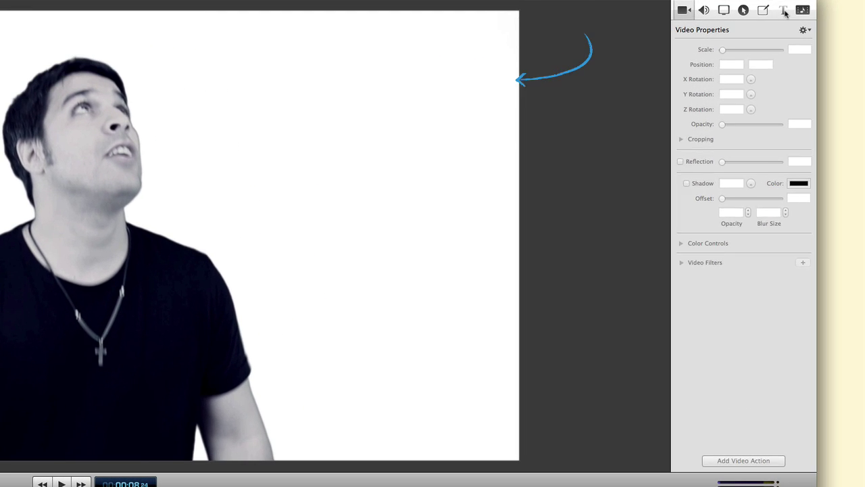
# Step: Add a text box to the video reading 'This is my text'
pyautogui.click(811, 30)
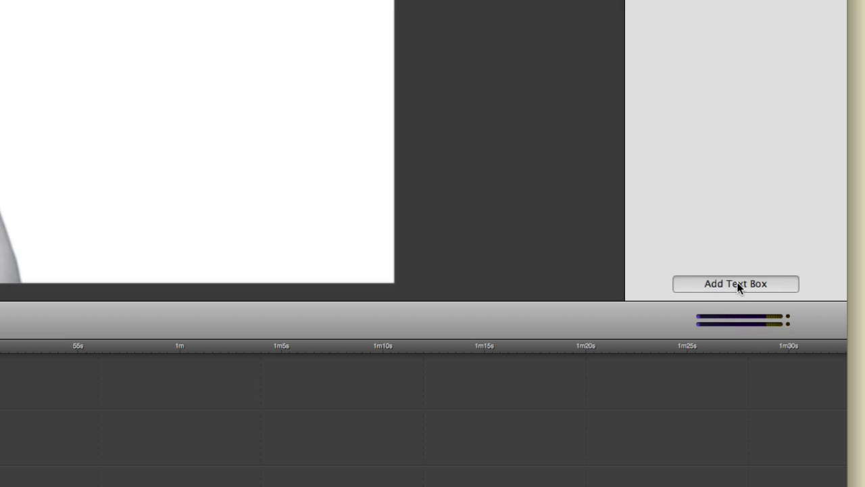
pyautogui.click(743, 460)
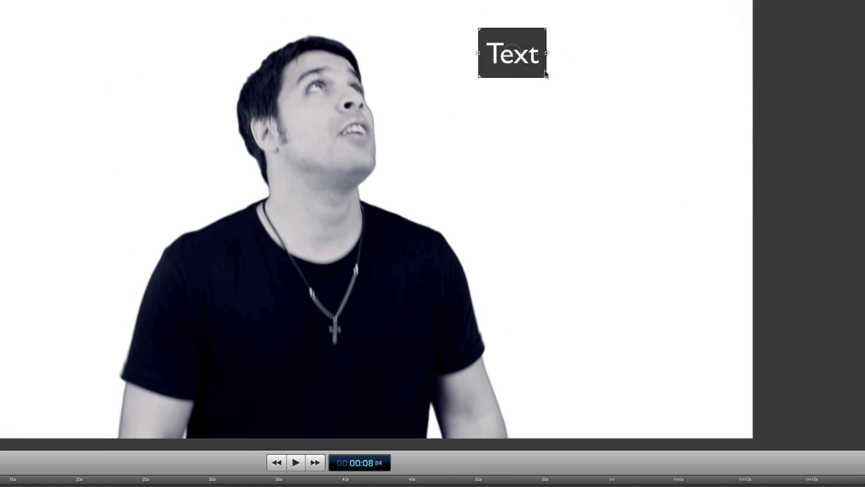
pyautogui.moveTo(545, 73); pyautogui.dragTo(588, 113)
pyautogui.doubleClick(550, 96)
pyautogui.write('This is my te')
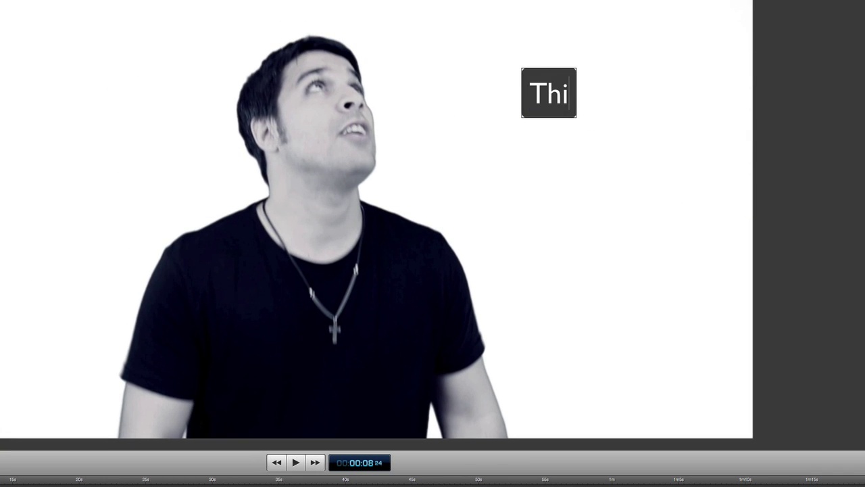
pyautogui.write('x')
pyautogui.press('BackSpace')
pyautogui.write('ext')
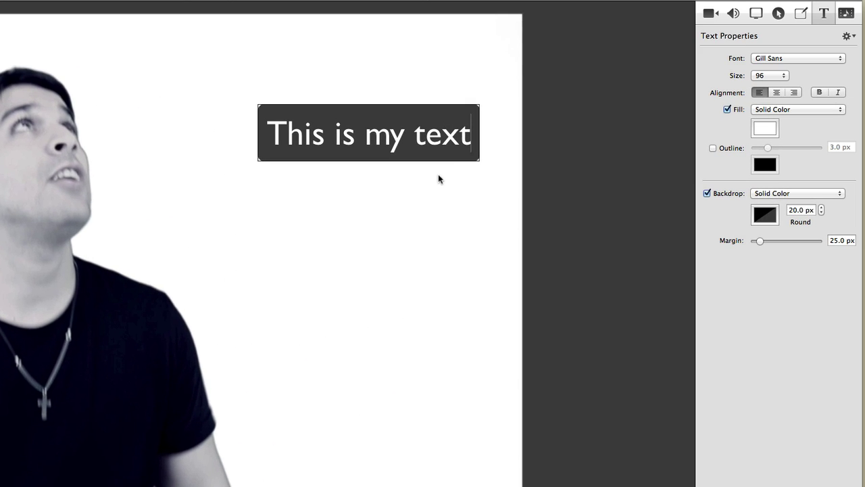
# Step: Move the text box up near the top and turn off its backdrop
pyautogui.moveTo(357, 154); pyautogui.dragTo(334, 100)
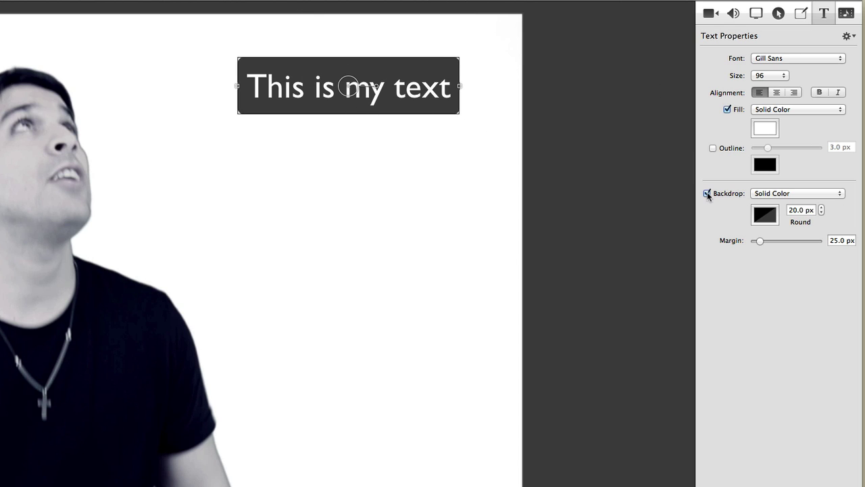
pyautogui.click(771, 221)
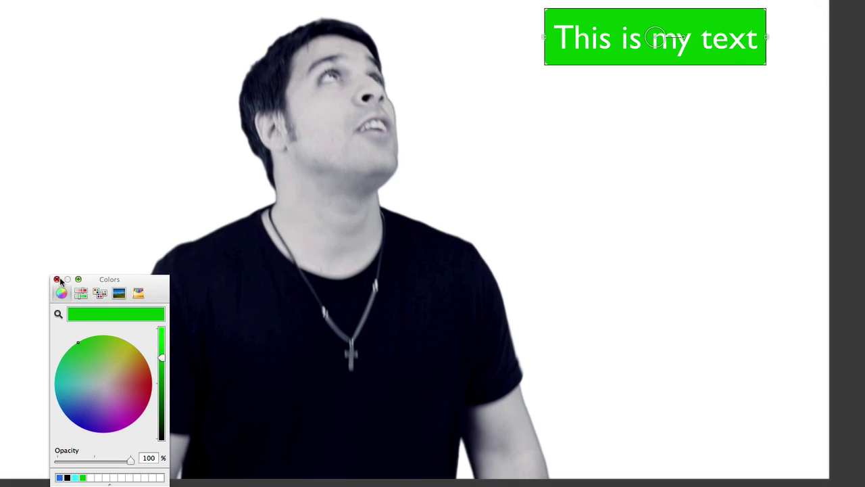
pyautogui.click(56, 279)
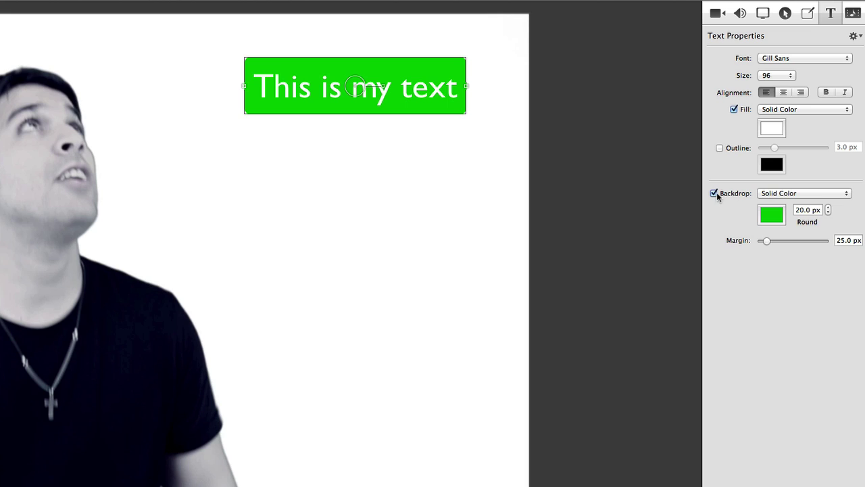
pyautogui.click(714, 194)
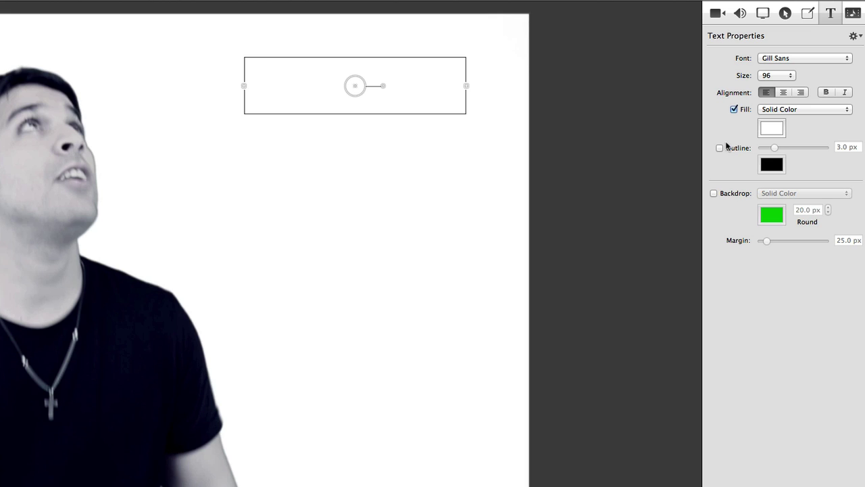
# Step: Fill the caption blue and set its font to KG Party on the Rooftop
pyautogui.click(772, 128)
pyautogui.click(338, 74)
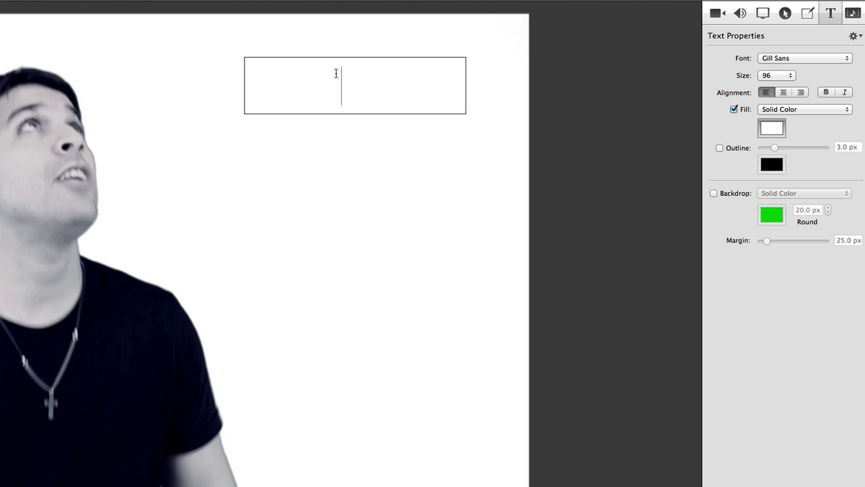
pyautogui.tripleClick(324, 85)
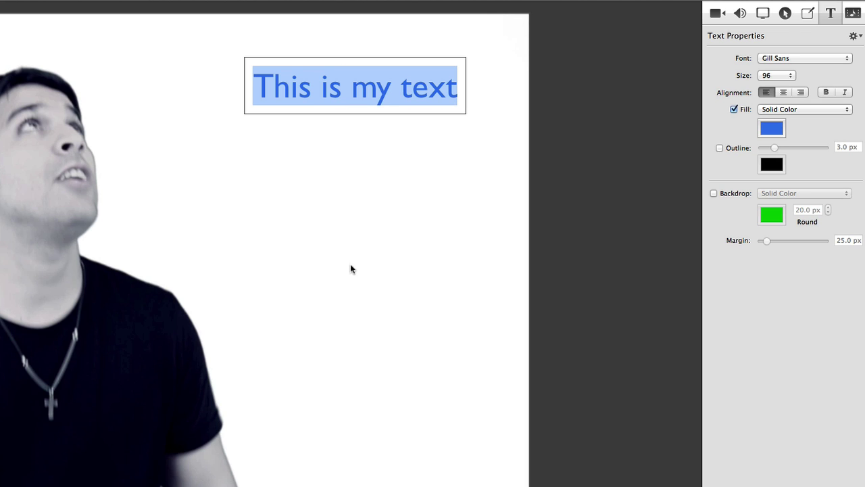
pyautogui.click(788, 58)
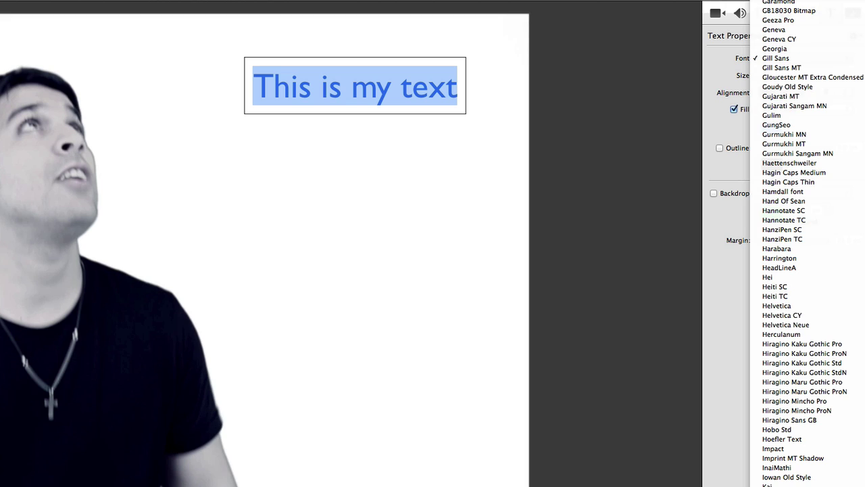
pyautogui.press('Return')
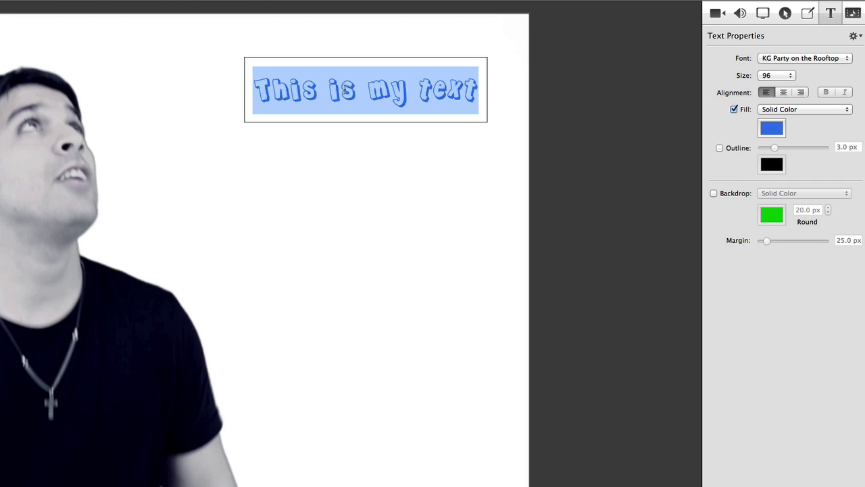
pyautogui.moveTo(475, 83); pyautogui.dragTo(240, 87)
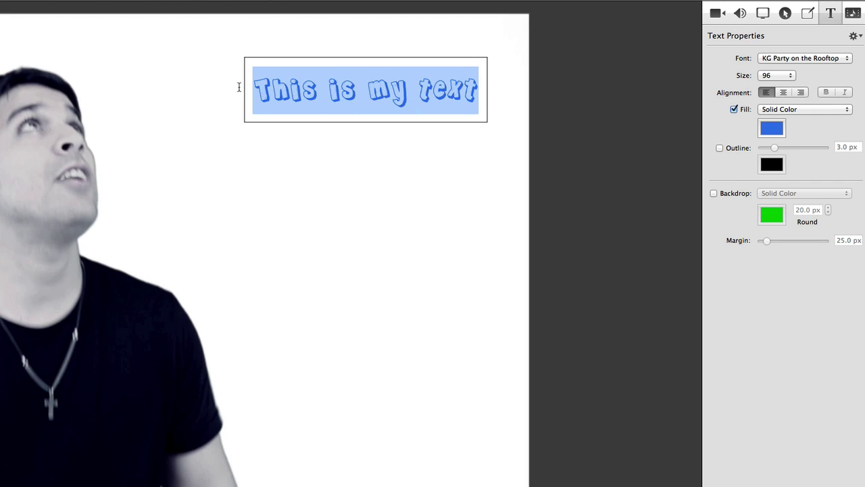